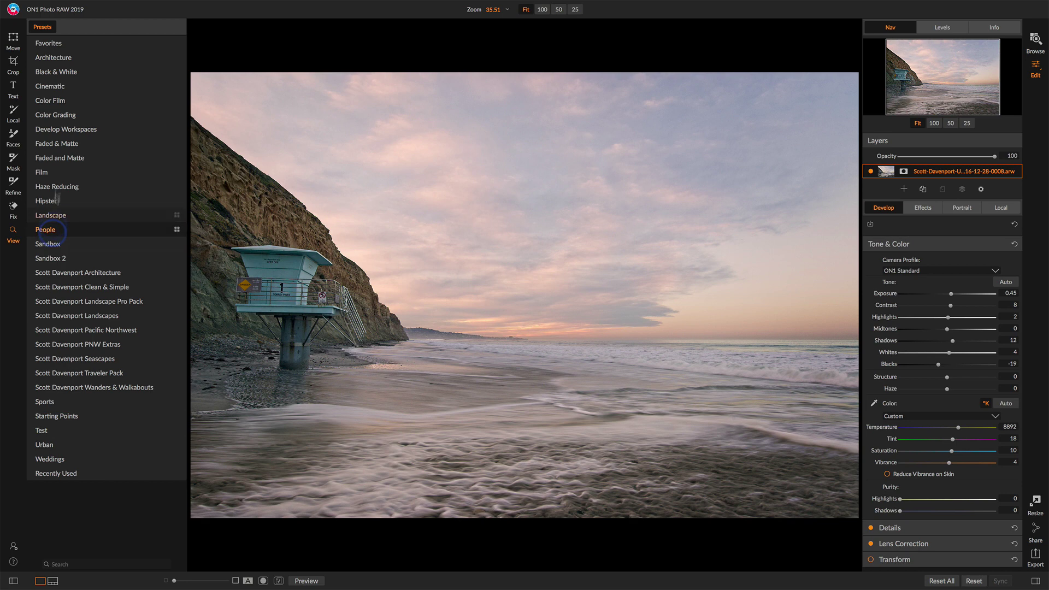
Show the Architecture preset thumbnails, such as Athens, Clean Lines, New York and Rome.
left_click(65, 62)
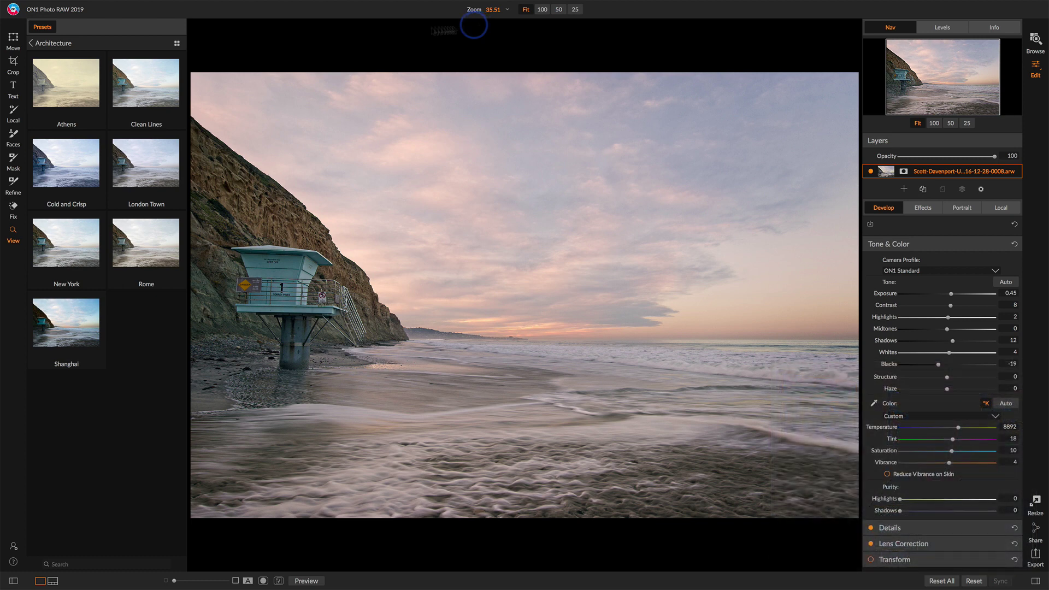
left_click(10, 65)
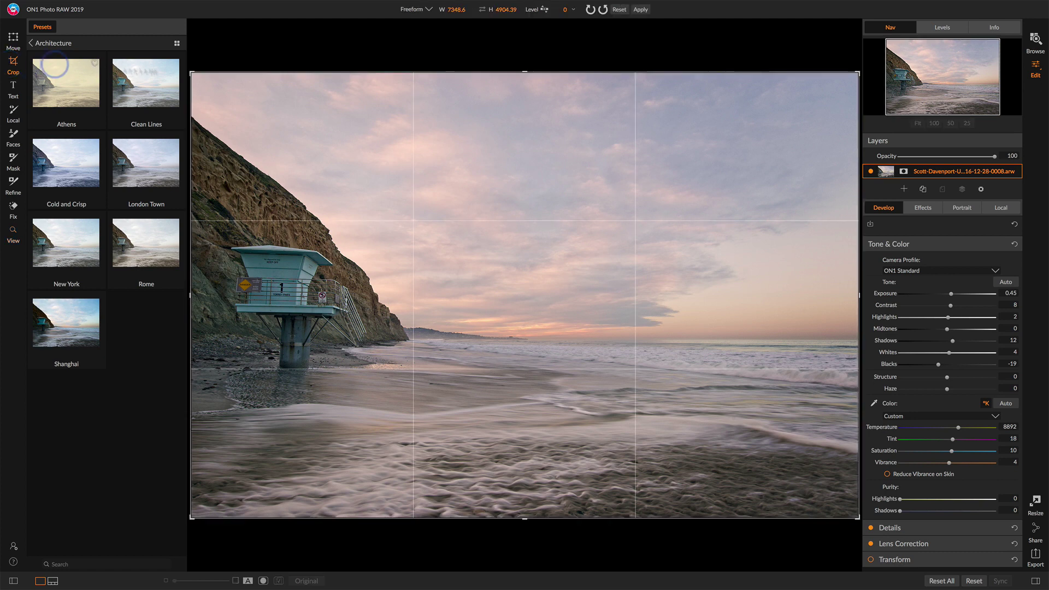
left_click(432, 11)
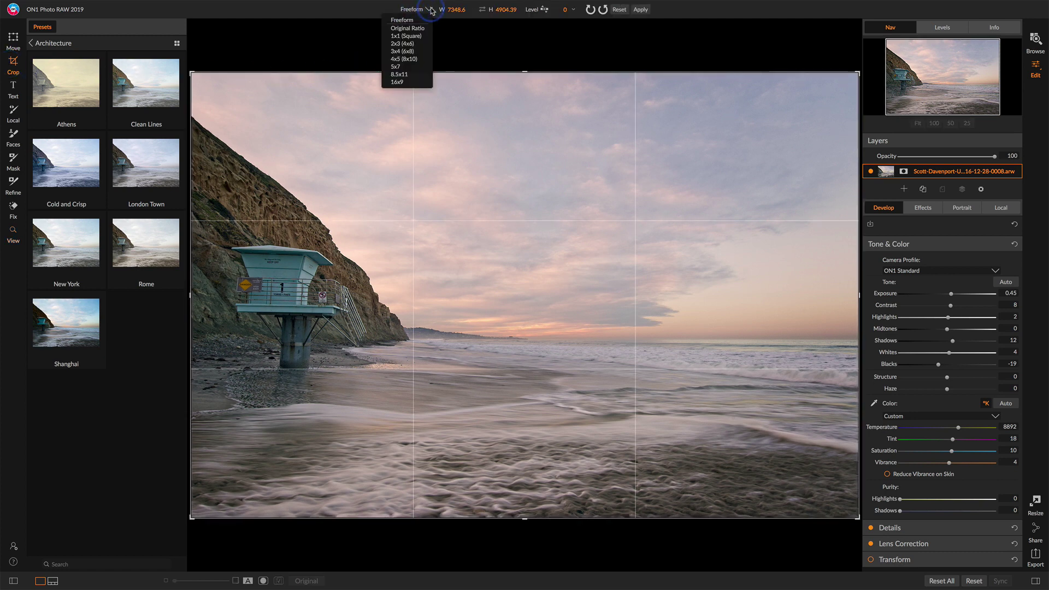
left_click(431, 11)
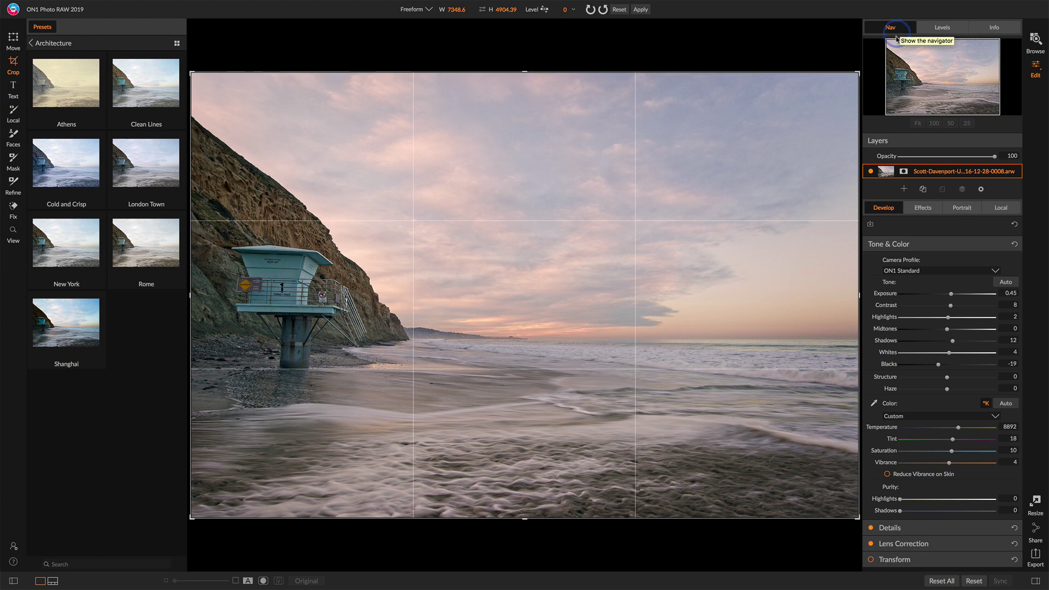
left_click(619, 10)
View the lifeguard tower and cliff at 50% zoom, then fit the photo and show its Levels histogram.
key("z")
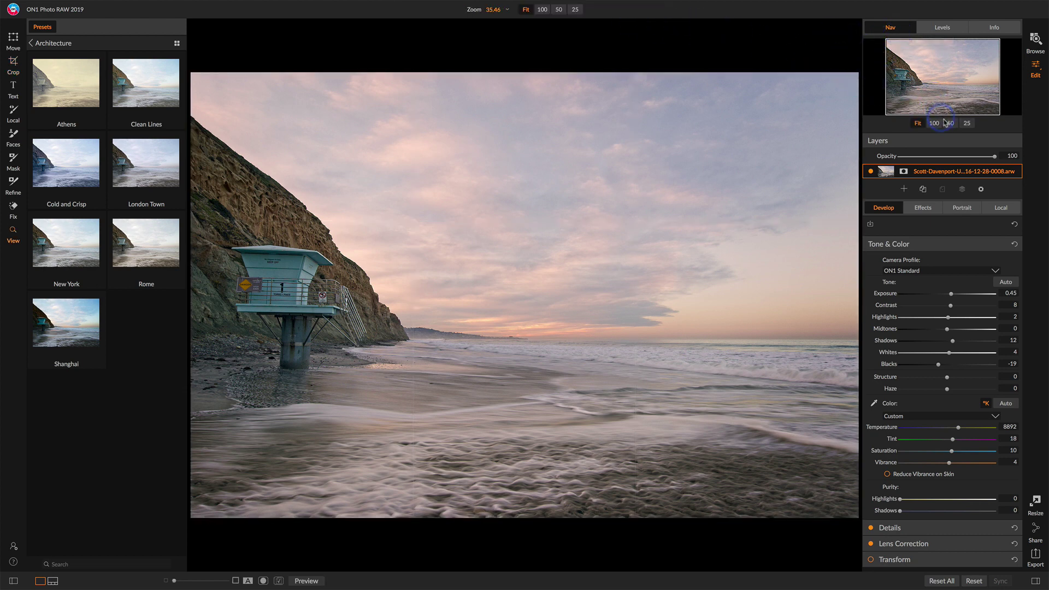
left_click(950, 125)
left_click(948, 83)
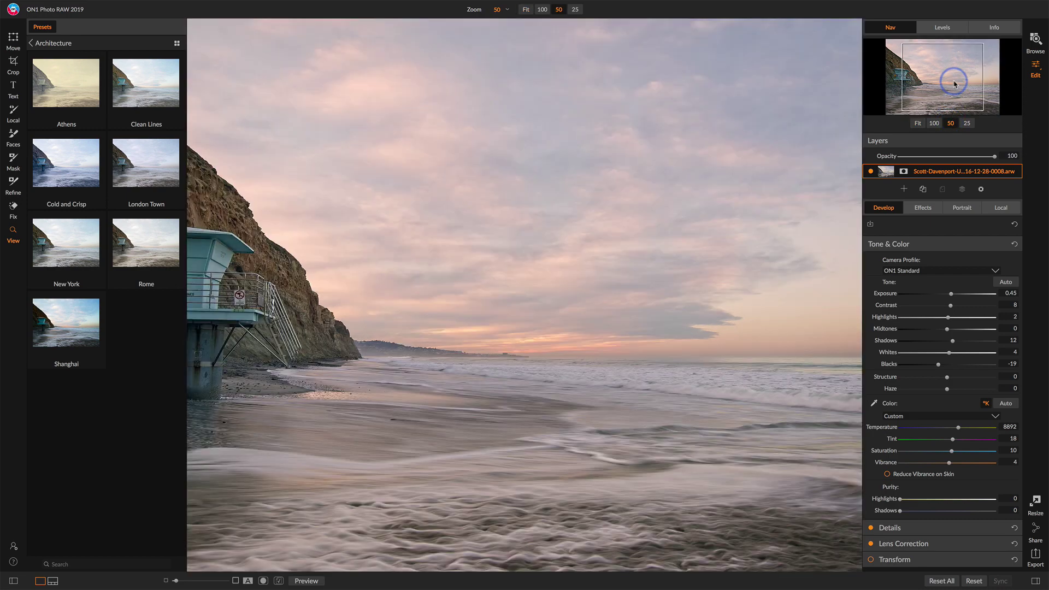
left_click_drag(947, 83, 910, 71)
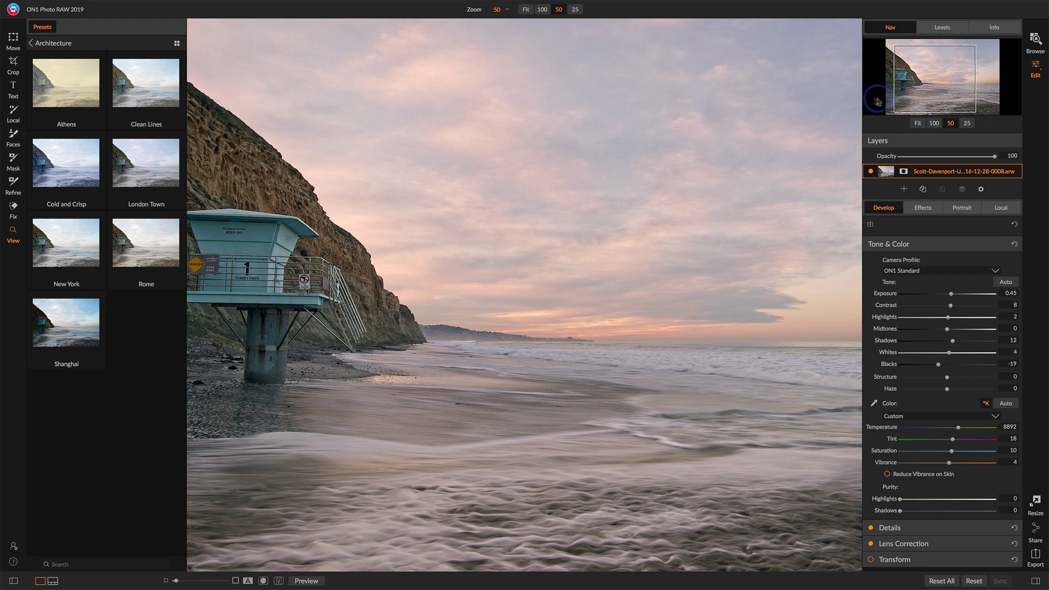
left_click(918, 123)
left_click(942, 27)
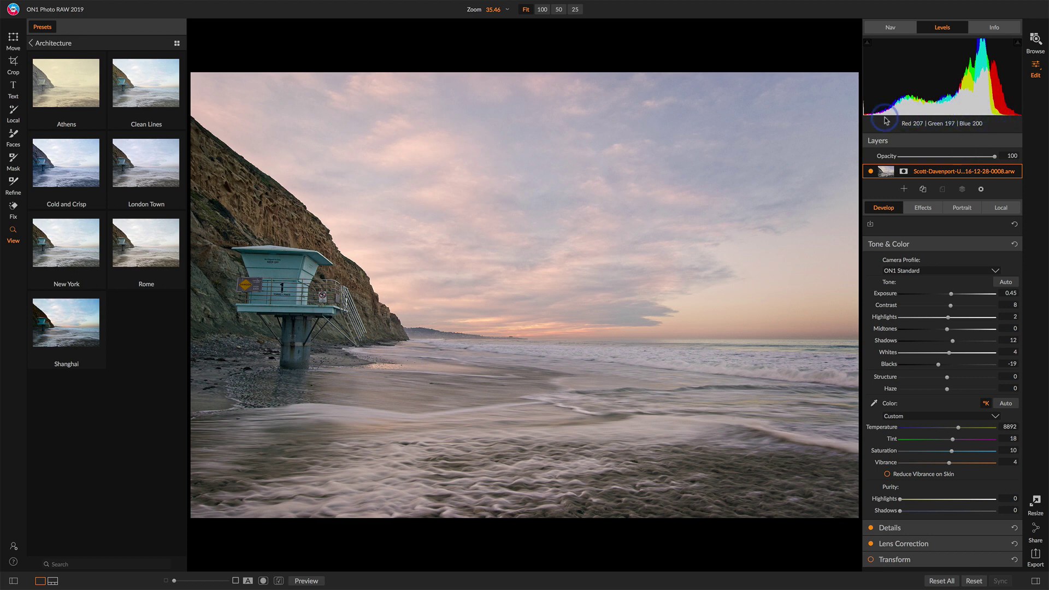
Show the Info panel listing Sony ILCE-7R, ISO 100, f/16 and 7360x4912.
left_click(994, 29)
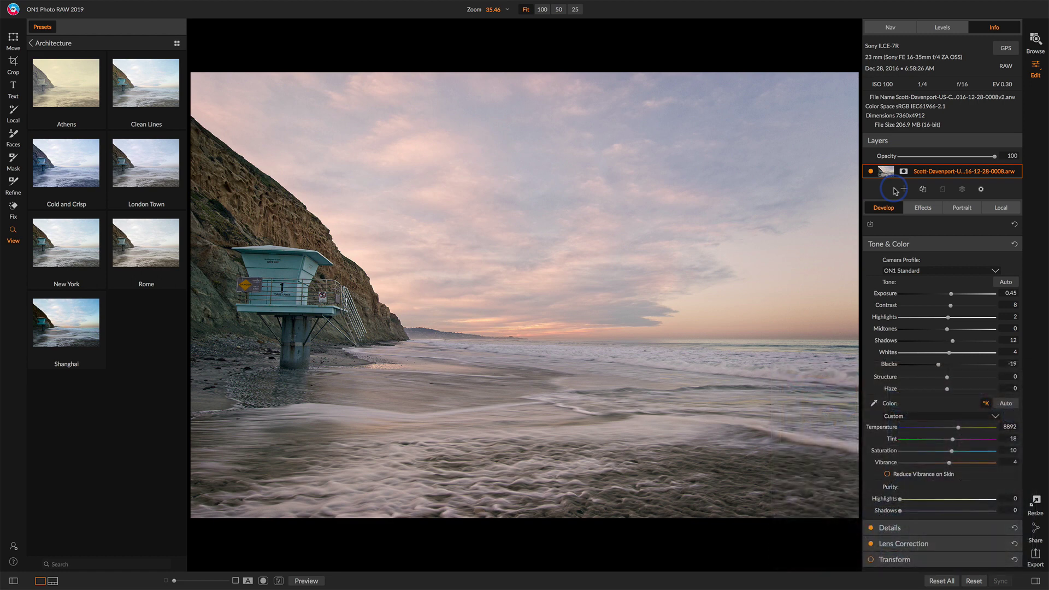
Return to all preset categories and toggle Lens Correction in the Develop panels.
left_click(888, 210)
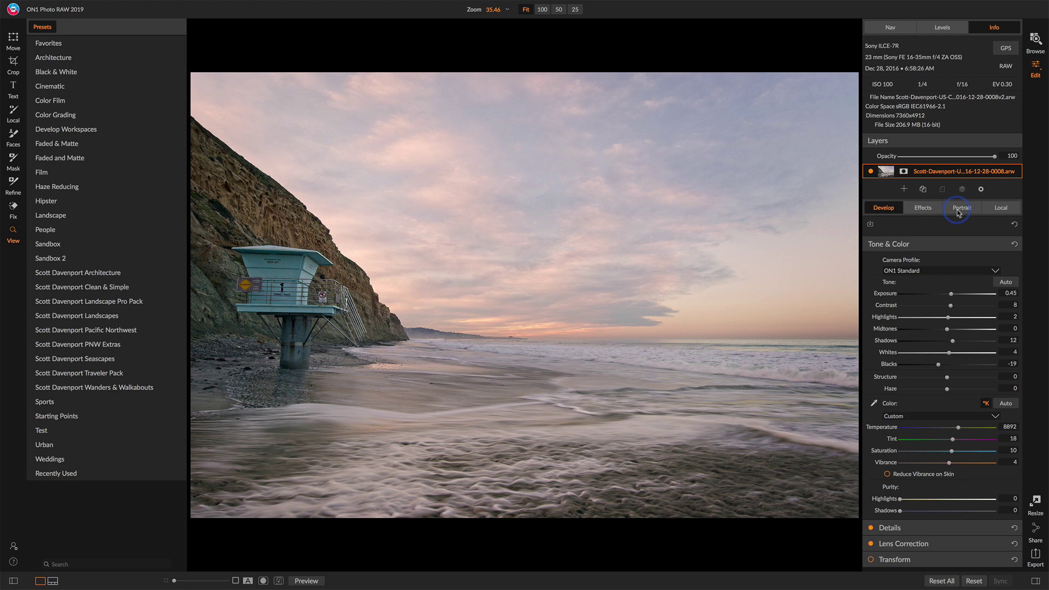
left_click(887, 210)
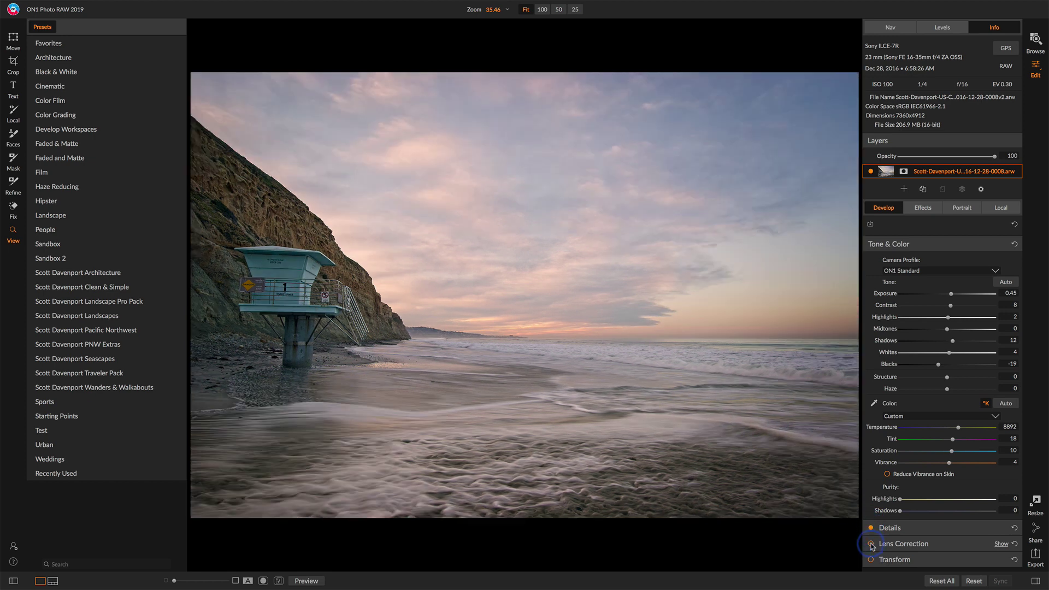
left_click(871, 544)
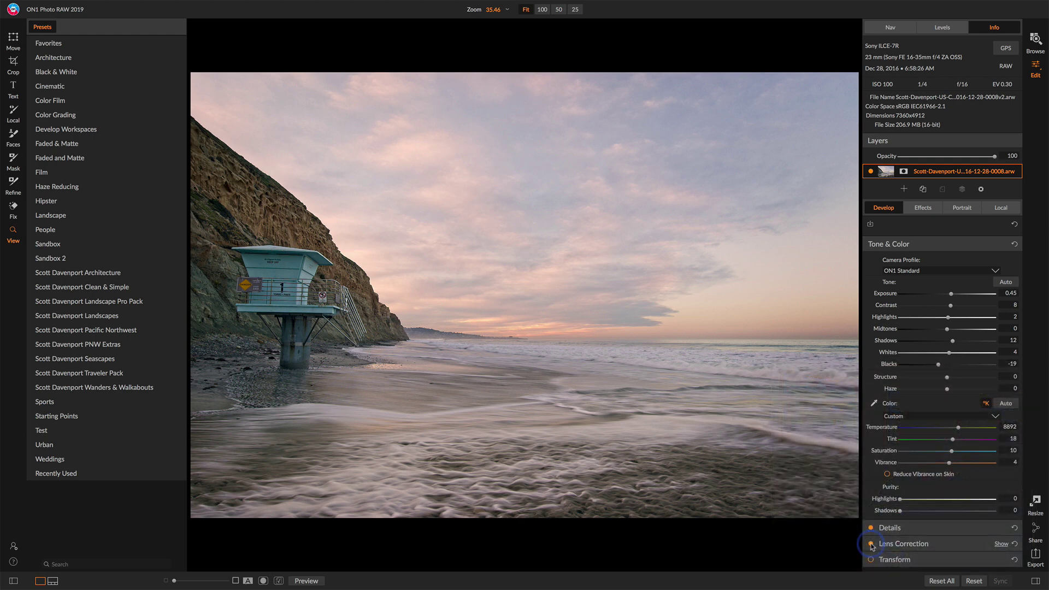
Show the Effects stack, browse filters without adding one, and compare Split Tone off and on.
left_click(922, 213)
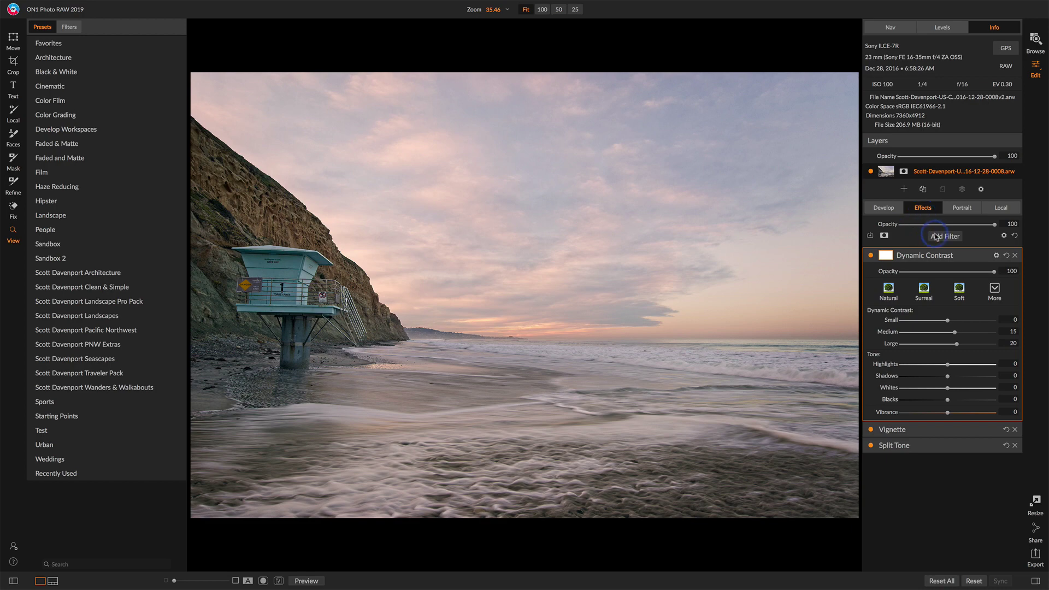
left_click(936, 237)
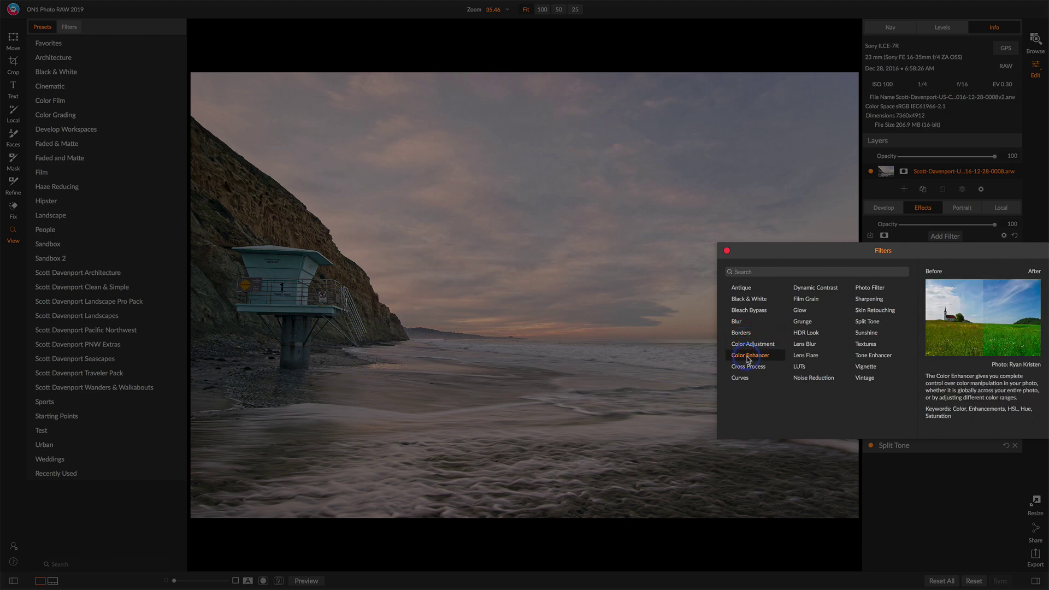
left_click(726, 252)
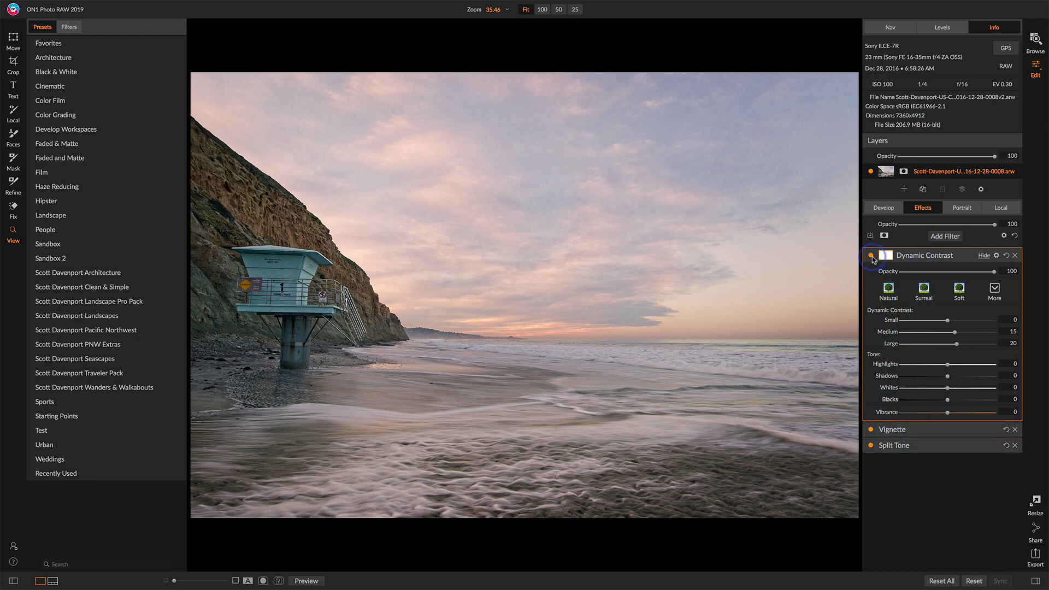
left_click(871, 446)
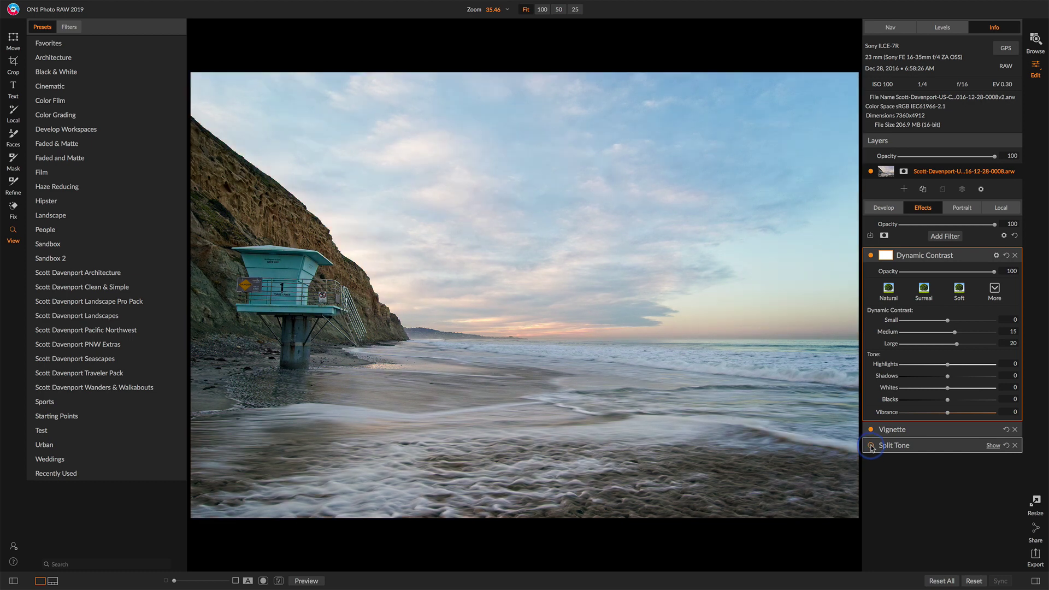
left_click(871, 446)
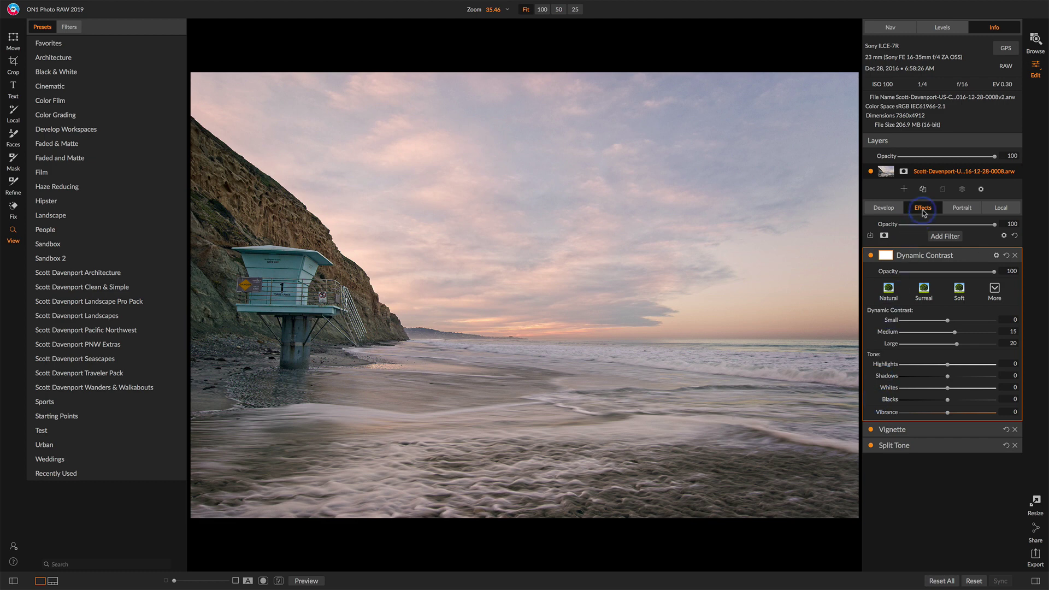
List the filter names and preview the Bleach Bypass preset thumbnails.
left_click(70, 29)
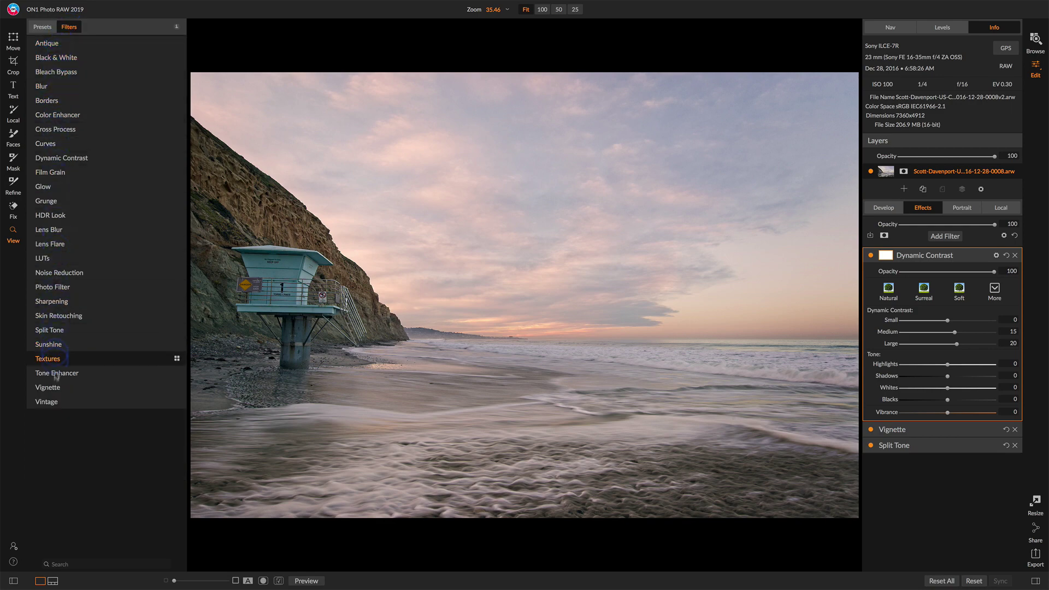
left_click(935, 245)
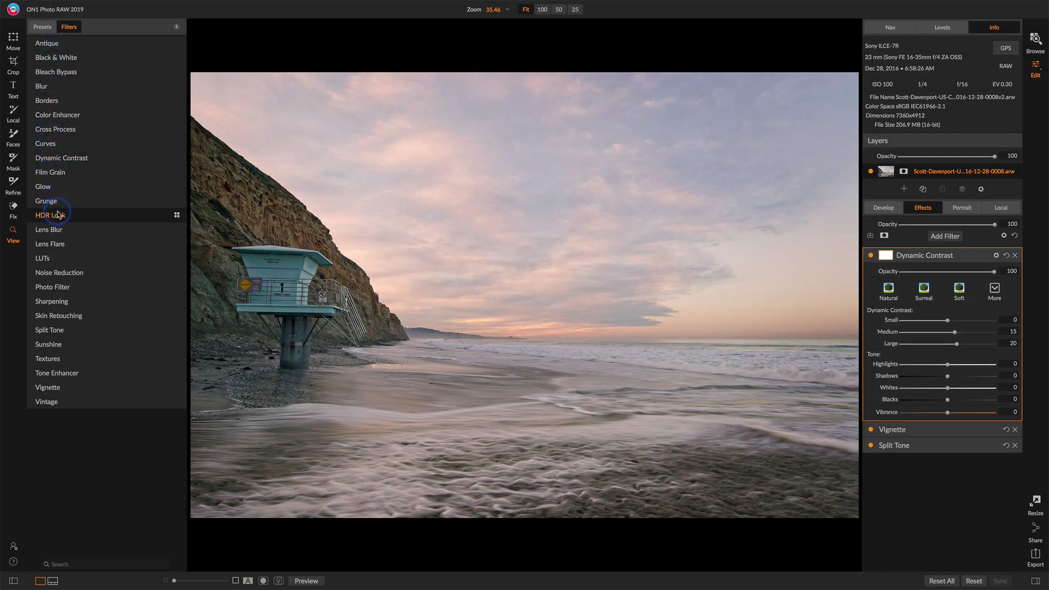
left_click(59, 72)
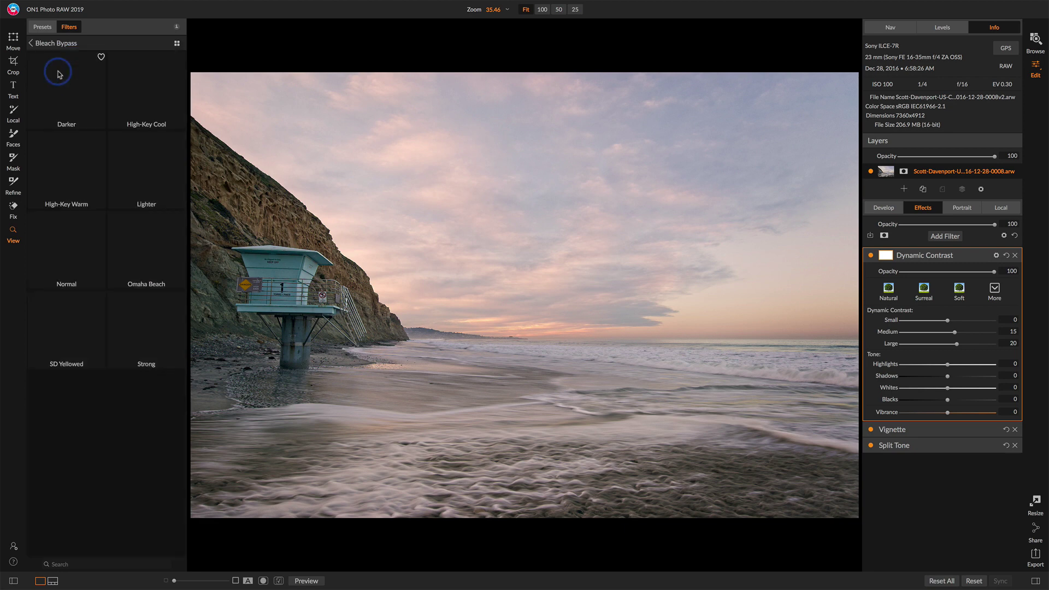
left_click(57, 187)
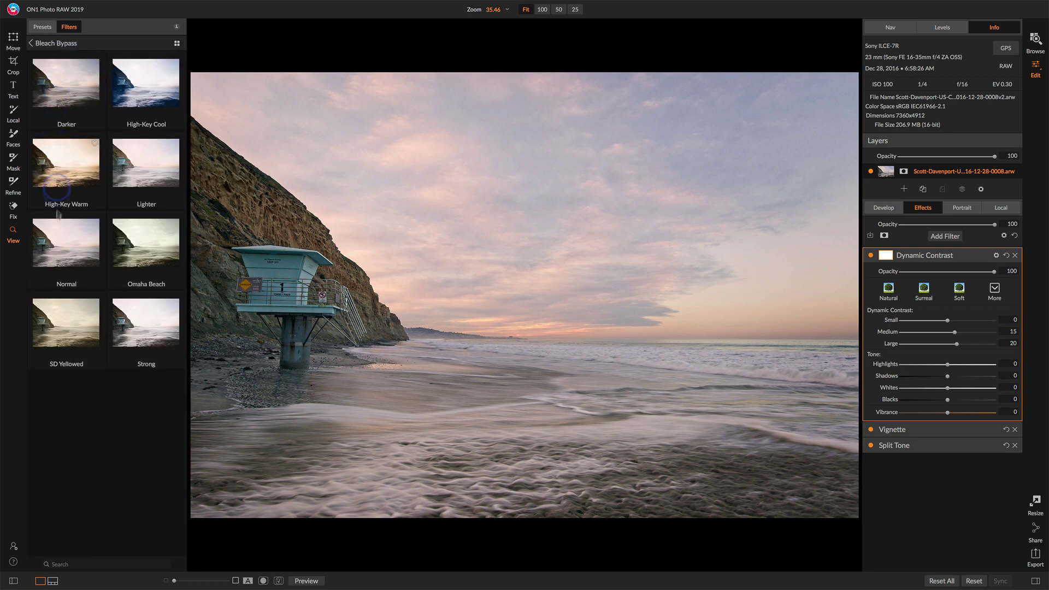
left_click(144, 104)
left_click(131, 327)
Add a Bleach Bypass filter and preview its Lighter, Darker, Strong and other styles.
left_click(939, 239)
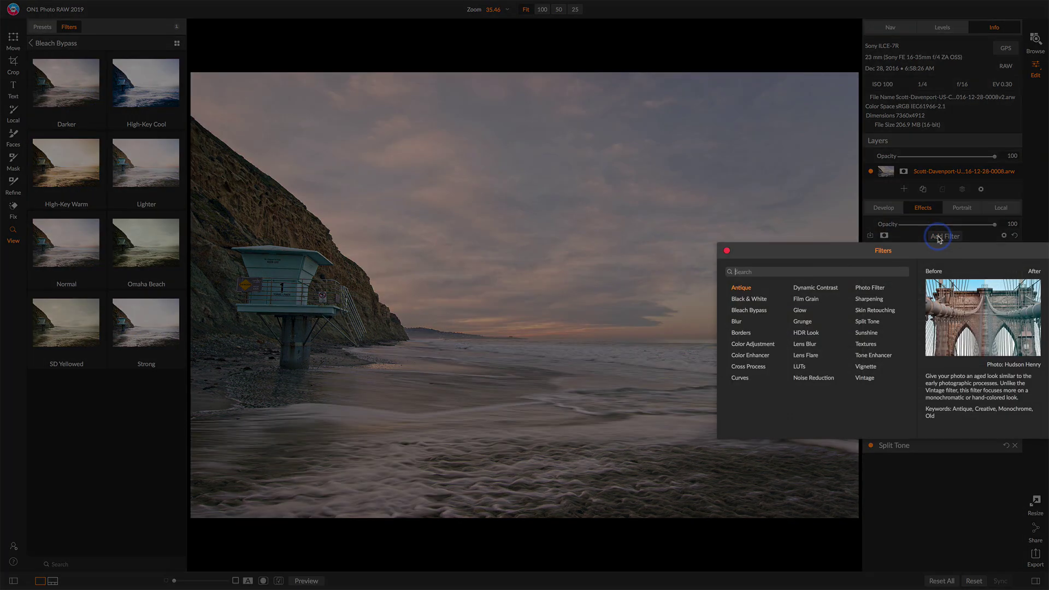
left_click(759, 311)
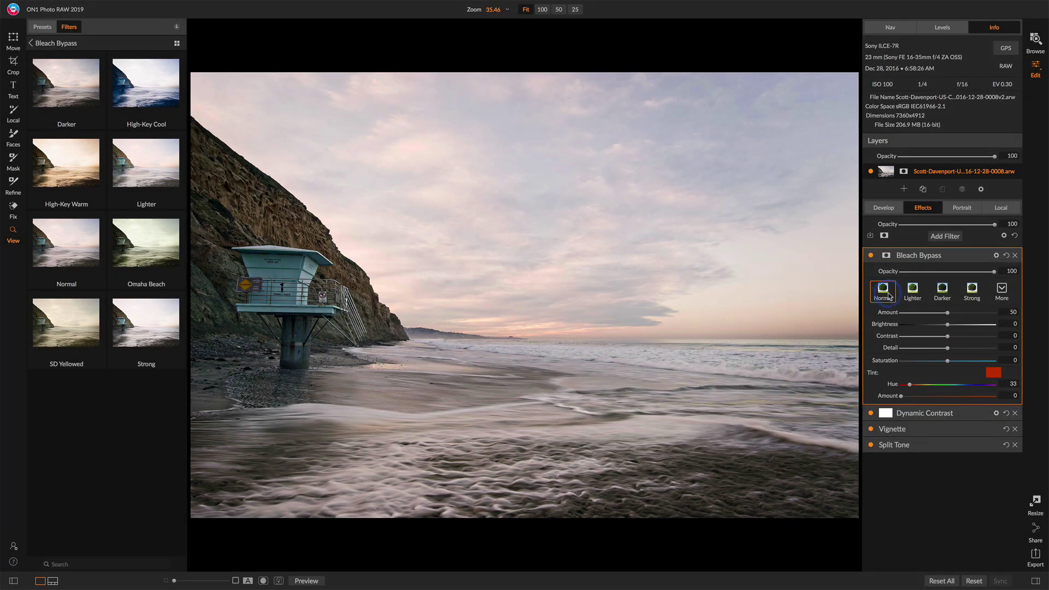
left_click(913, 290)
left_click(941, 292)
left_click(964, 293)
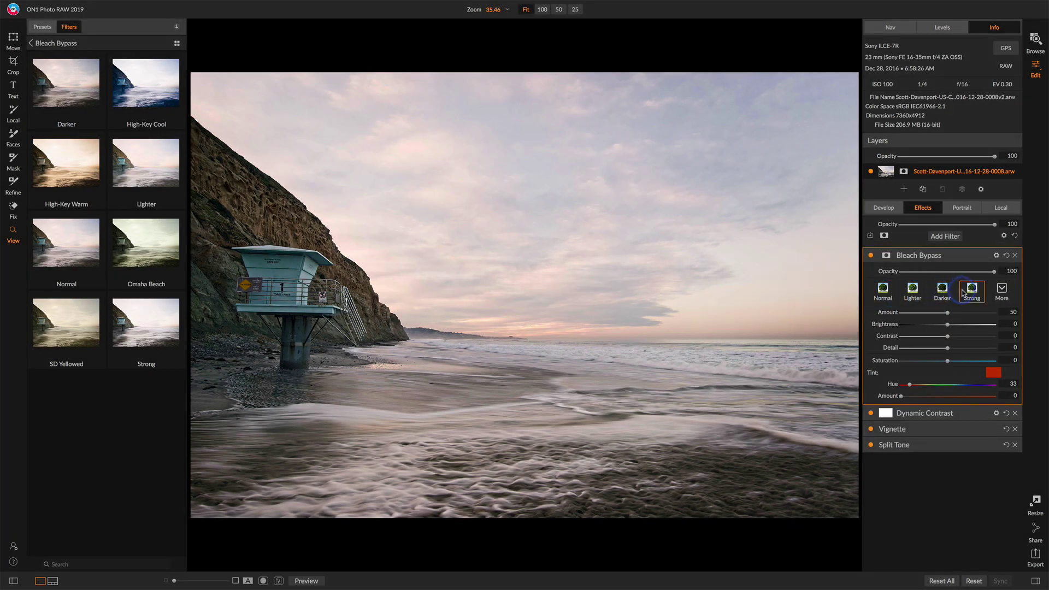
left_click(997, 292)
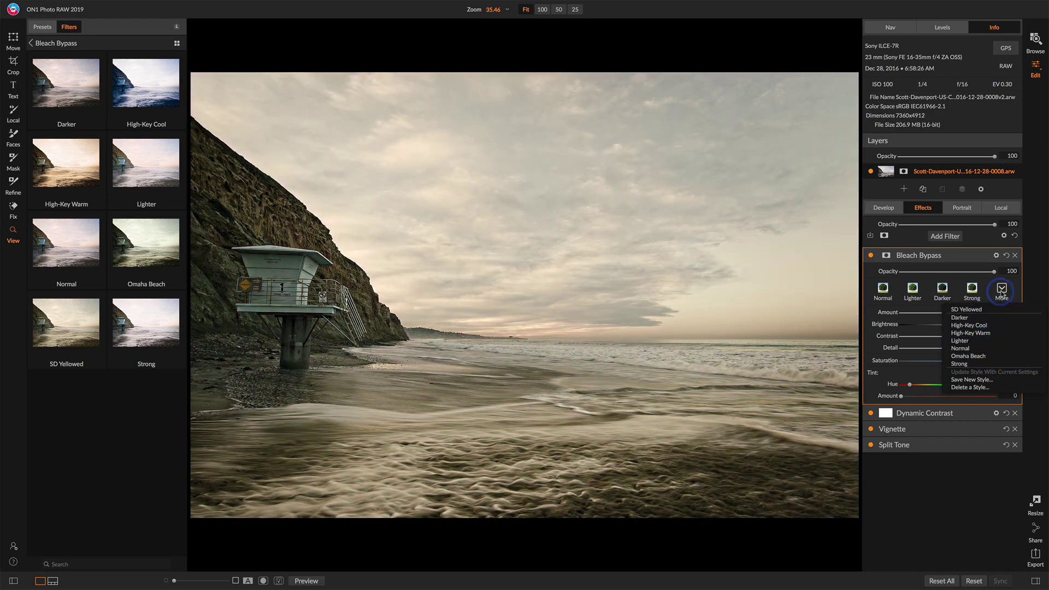
left_click(1002, 291)
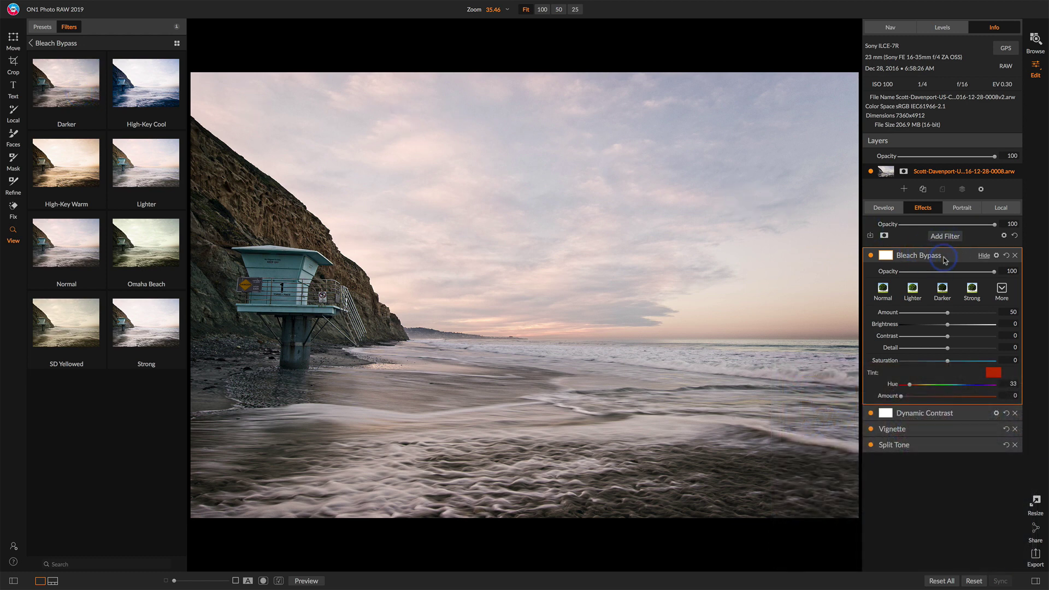
Delete the Bleach Bypass filter and show the Portrait face-retouching panel.
left_click(1013, 255)
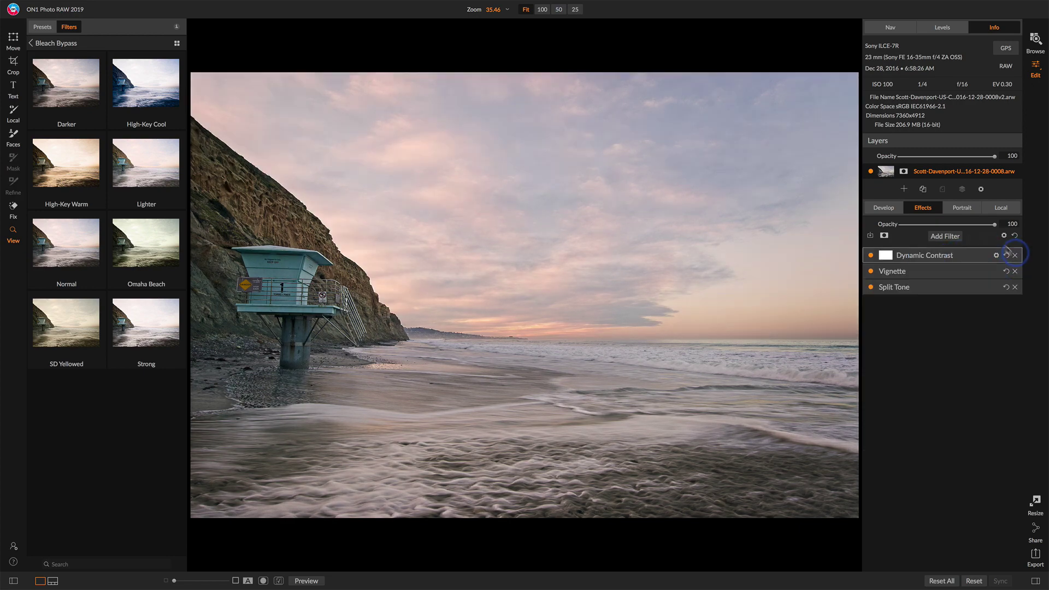
left_click(972, 210)
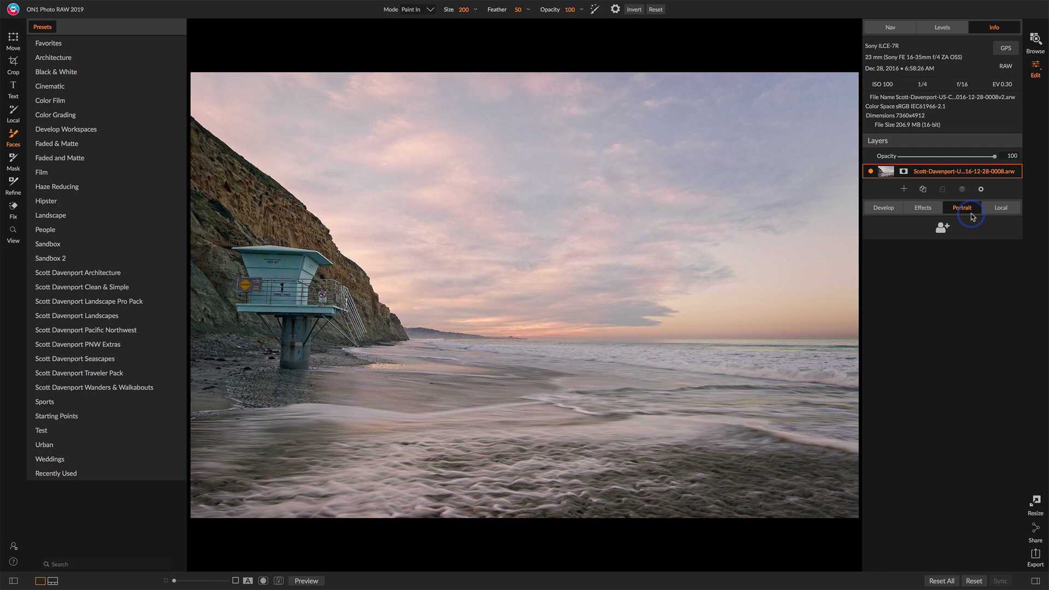
In the Local tab, add and delete an adjustment, then expand the existing Adjustment's sliders.
left_click(990, 211)
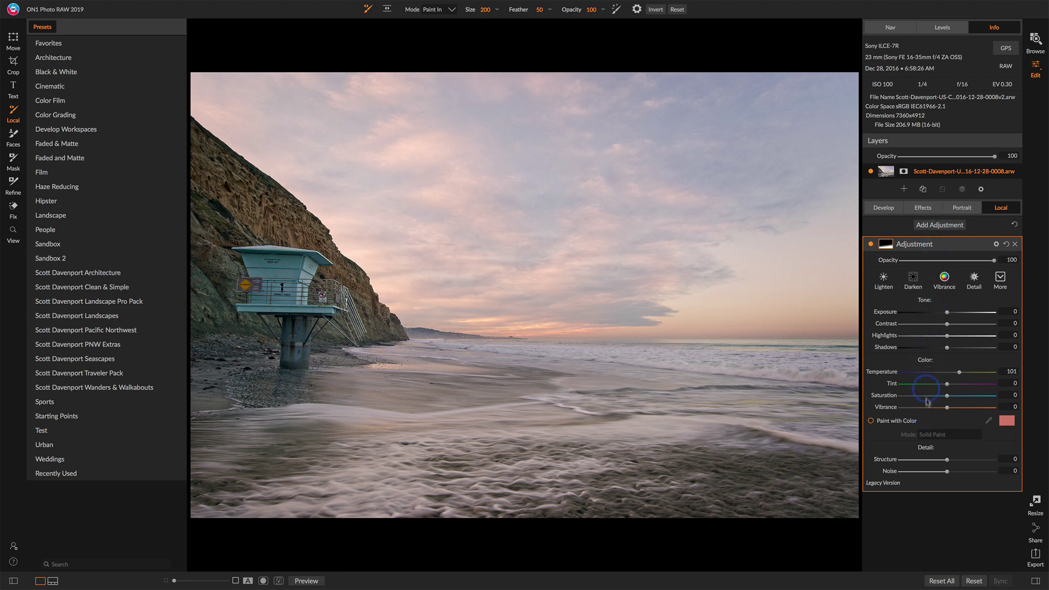
left_click(939, 225)
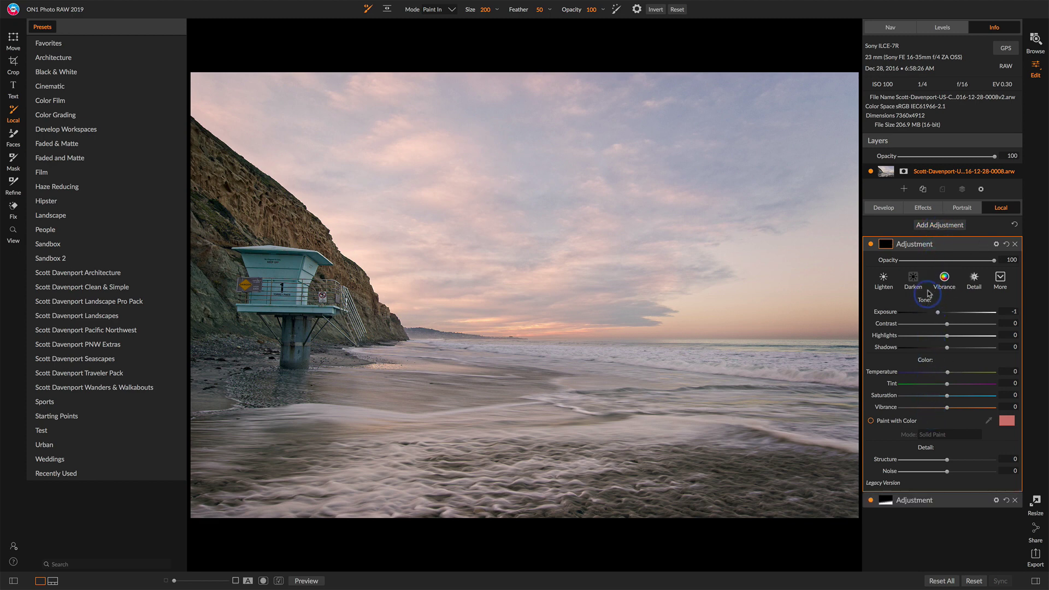
left_click(1015, 244)
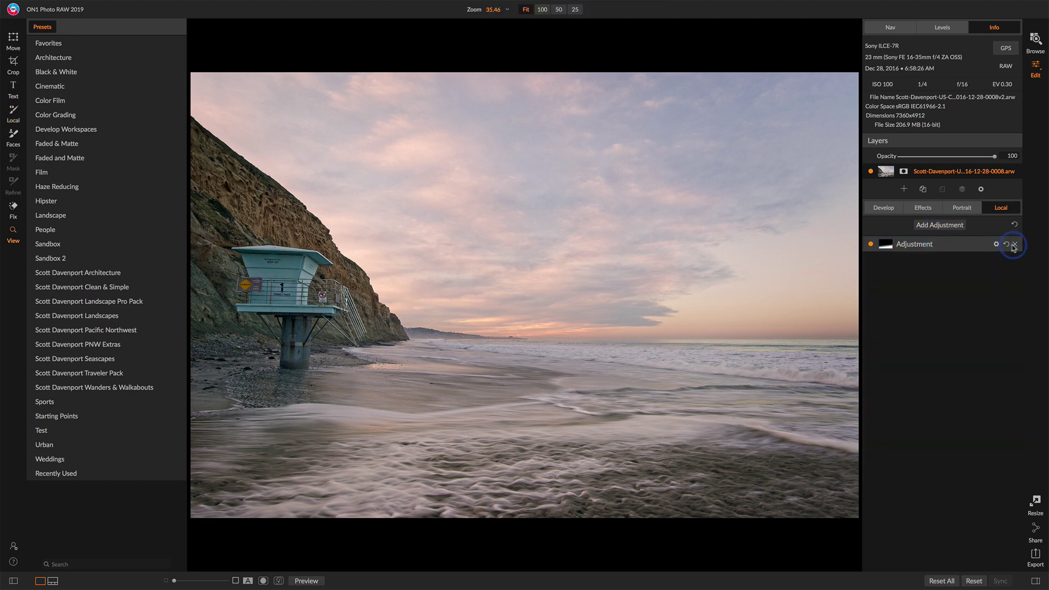
left_click(947, 248)
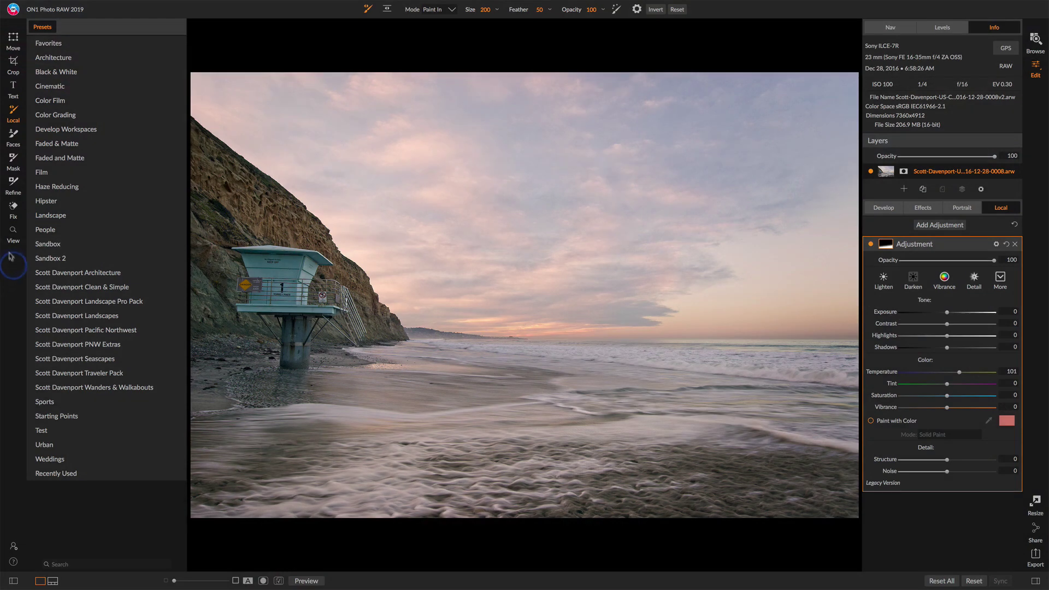
Activate the Fix tool and pick the Retouch Brush, then the Clone Stamp.
left_click(13, 210)
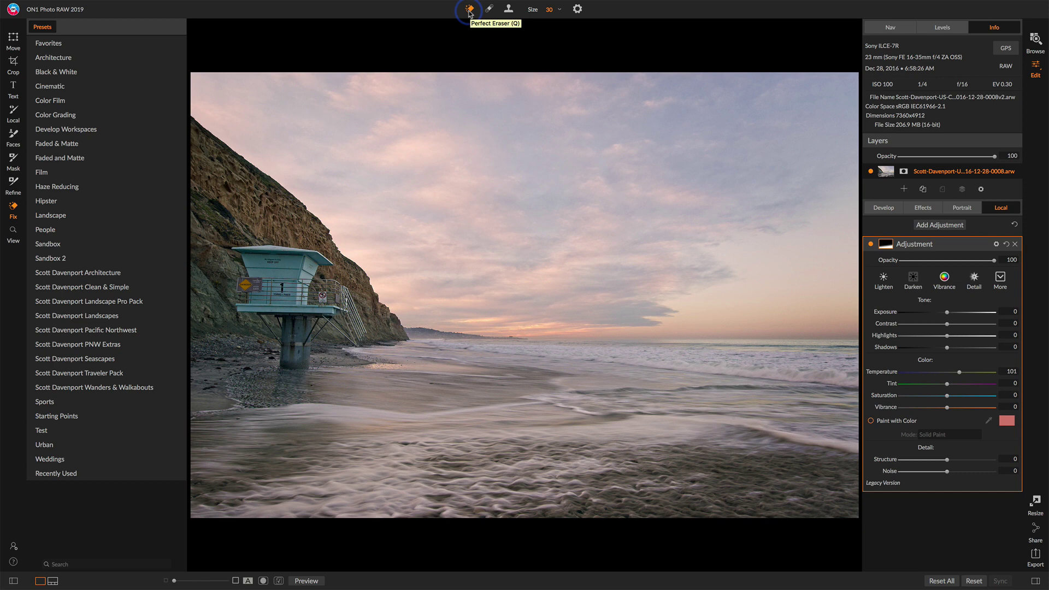
left_click(489, 12)
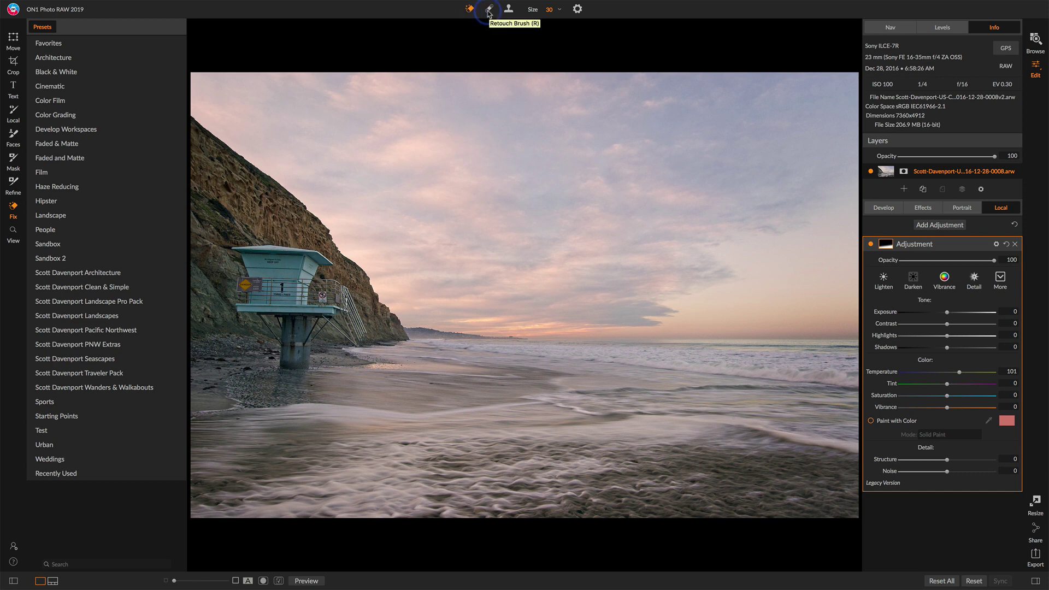
left_click(510, 11)
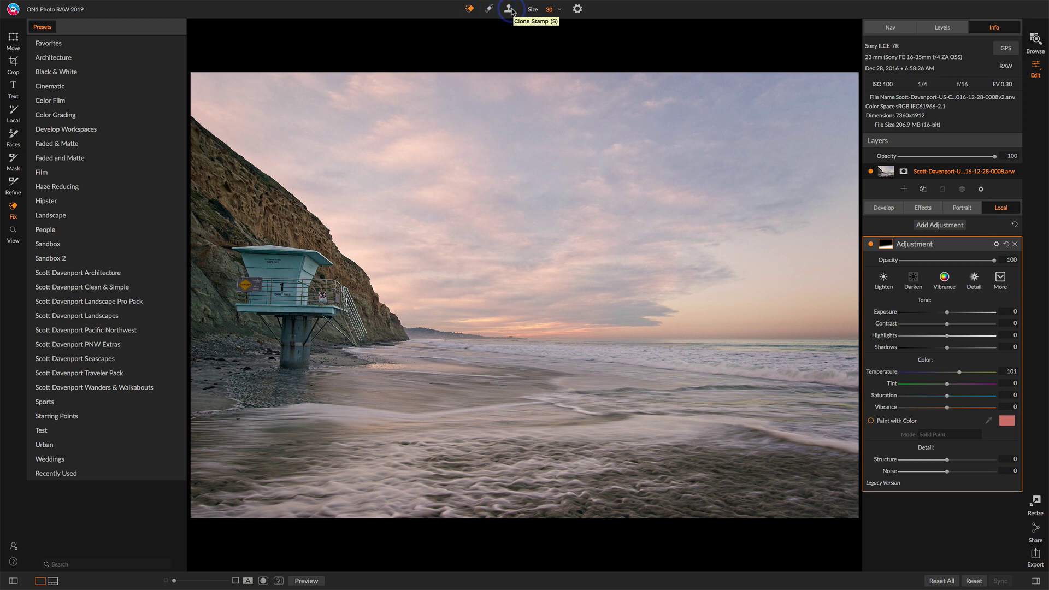